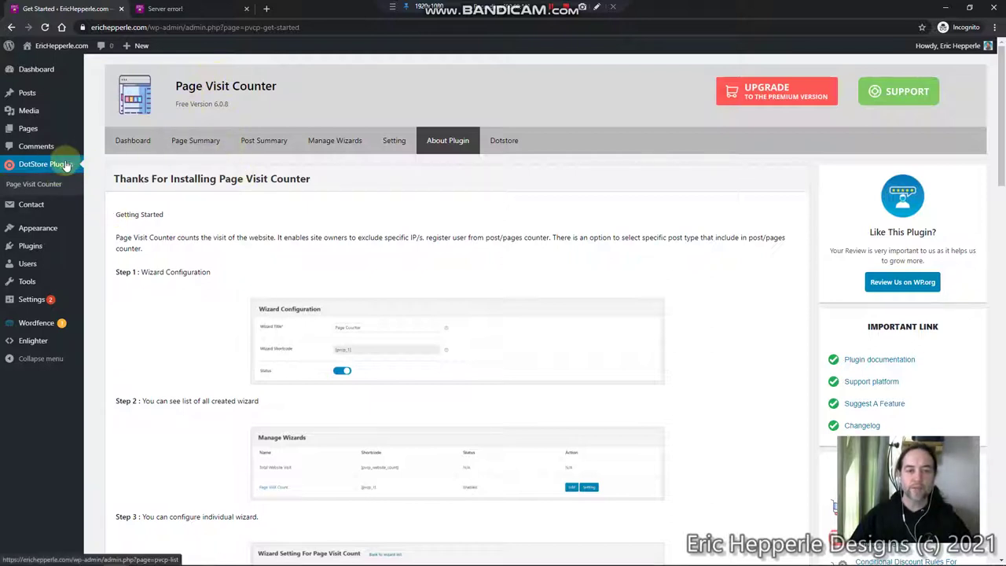
Step: Switch to FileZilla, check the remote /wp-content listing, then bring the WordPress browser back
key("alt+Tab")
key("alt+Tab")
key("alt+Tab")
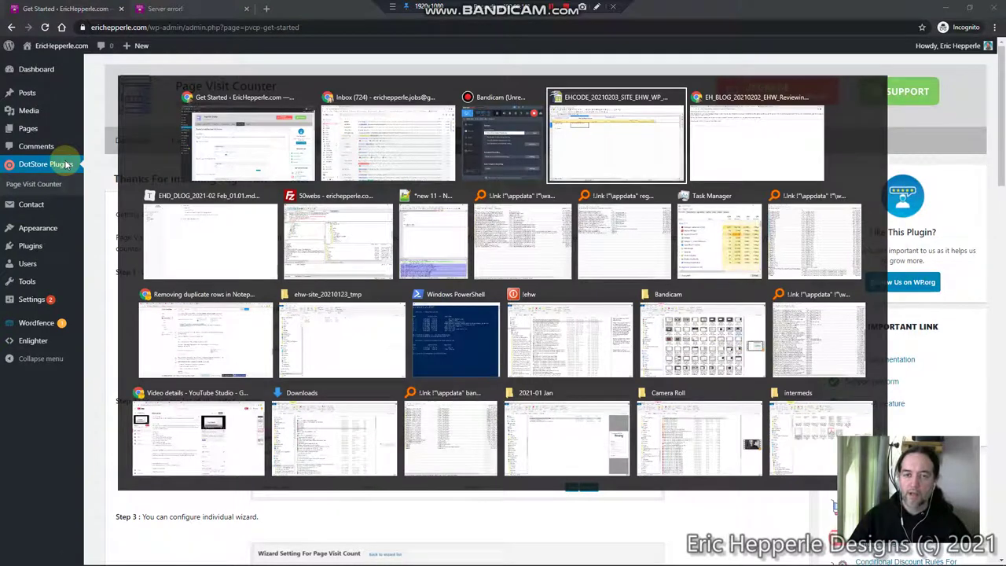
key("alt+Tab")
key("alt+Tab")
key("alt+Tab")
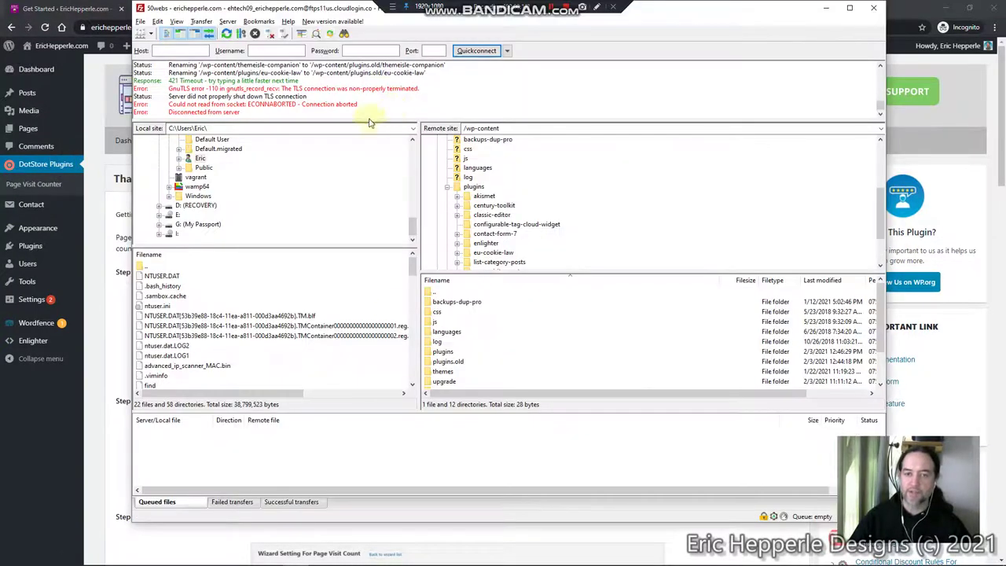
scroll(483, 196, "down", 2)
scroll(484, 198, "up", 3)
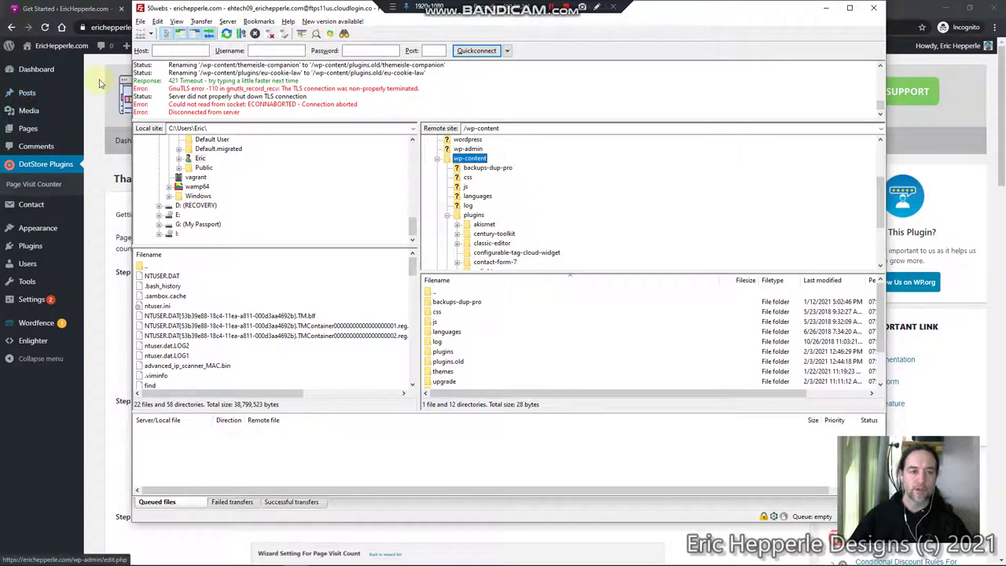
left_click(43, 101)
Step: Leave the Server error tab's Error 500 page and retry loading the Posts list
left_click(219, 13)
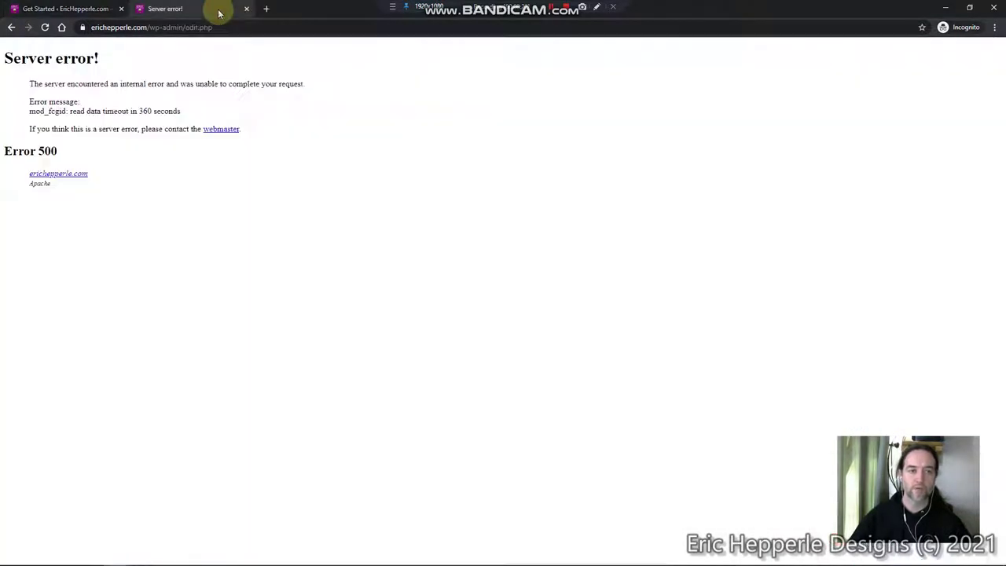
left_click(11, 26)
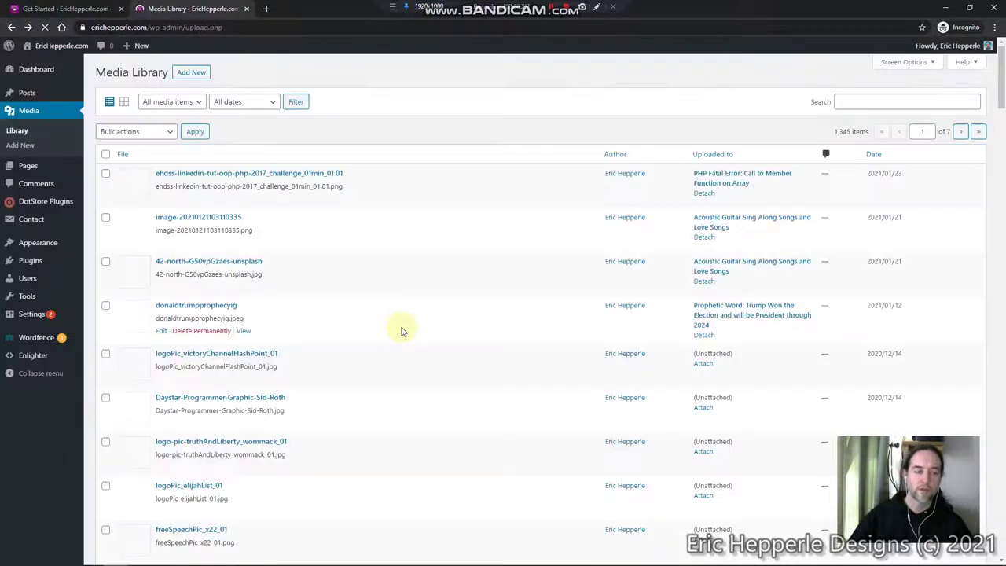
left_click(31, 94)
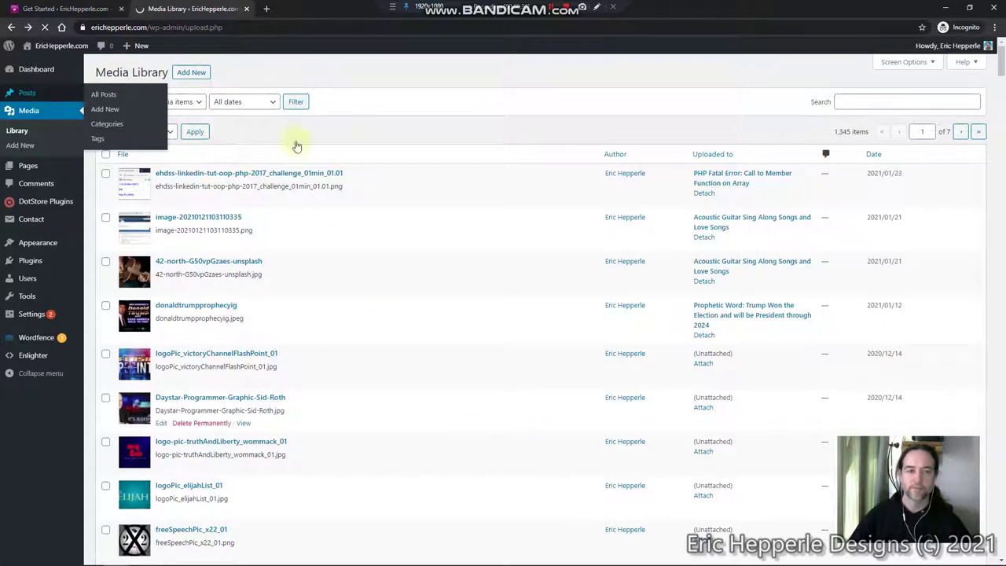
Step: Move back to the Page Visit Counter tab and return to FileZilla while Posts loads
left_click(71, 8)
left_click(189, 9)
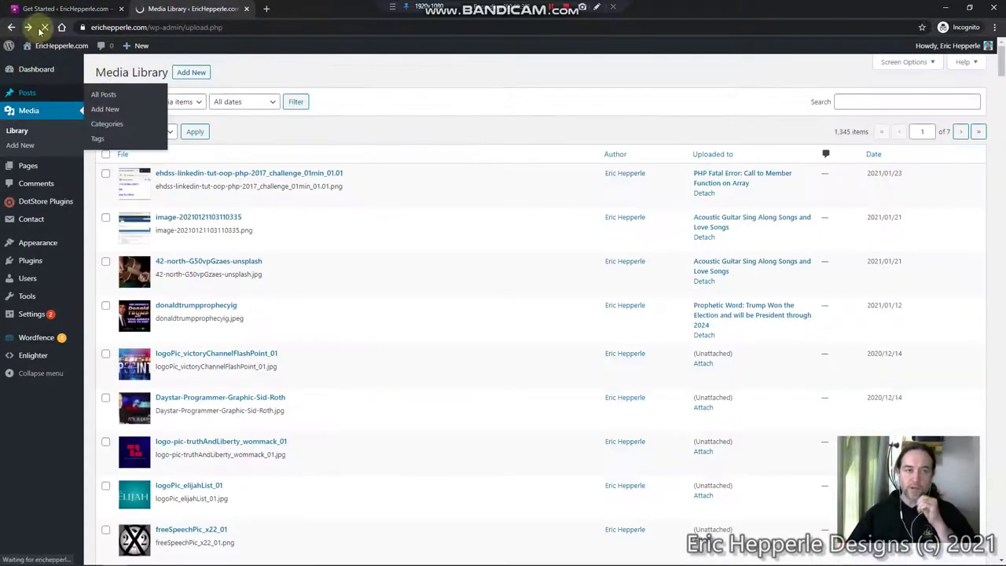
left_click(57, 9)
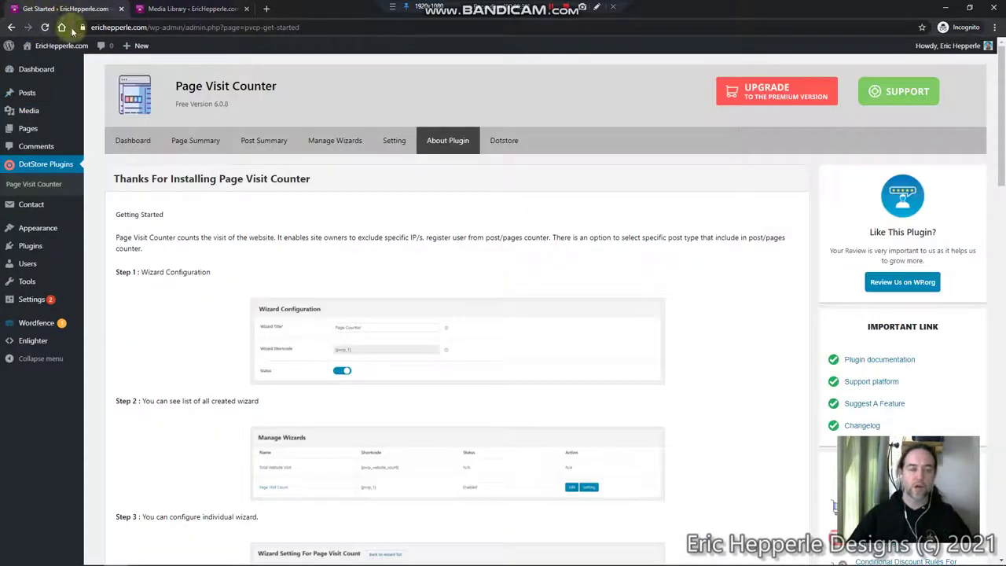
key("alt+Tab")
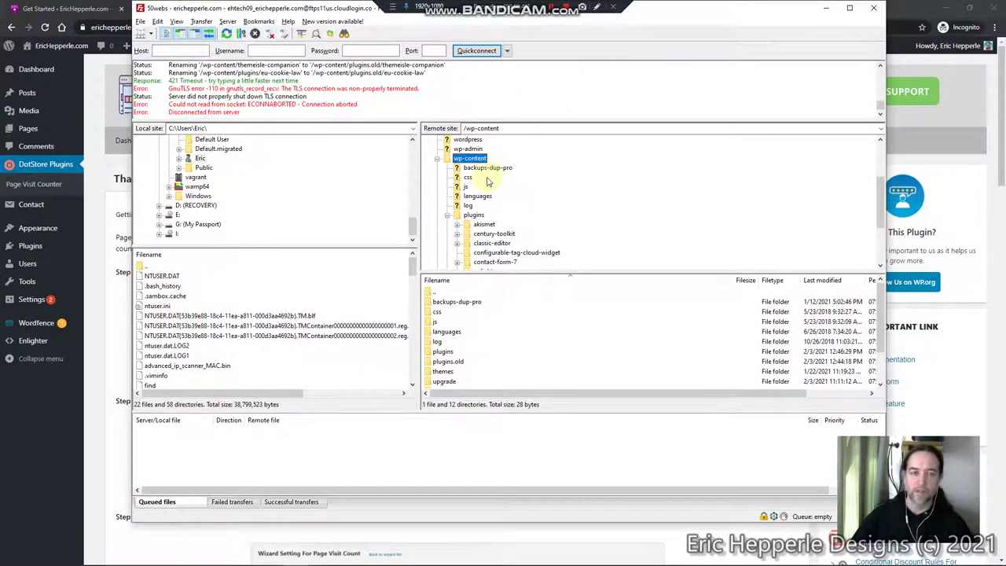
Step: Reconnect FileZilla with F5 and locate the page-visit-counter folder under plugins
key("F5")
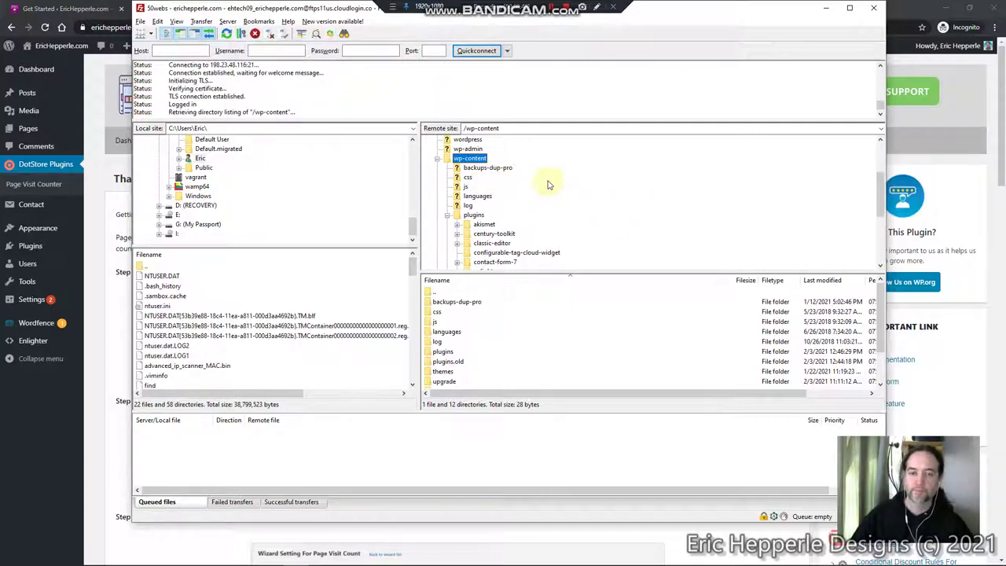
scroll(456, 226, "down", 4)
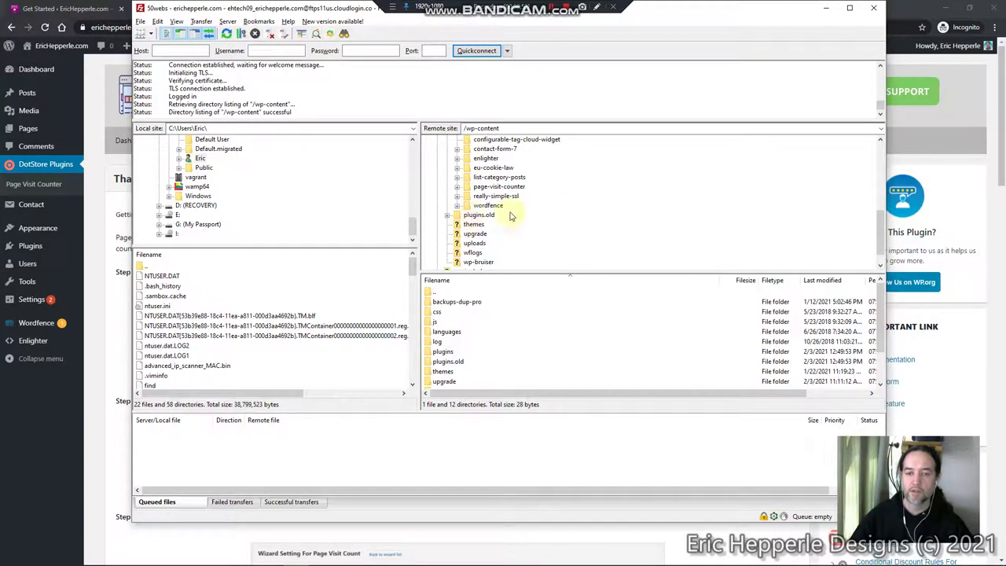
scroll(497, 231, "up", 2)
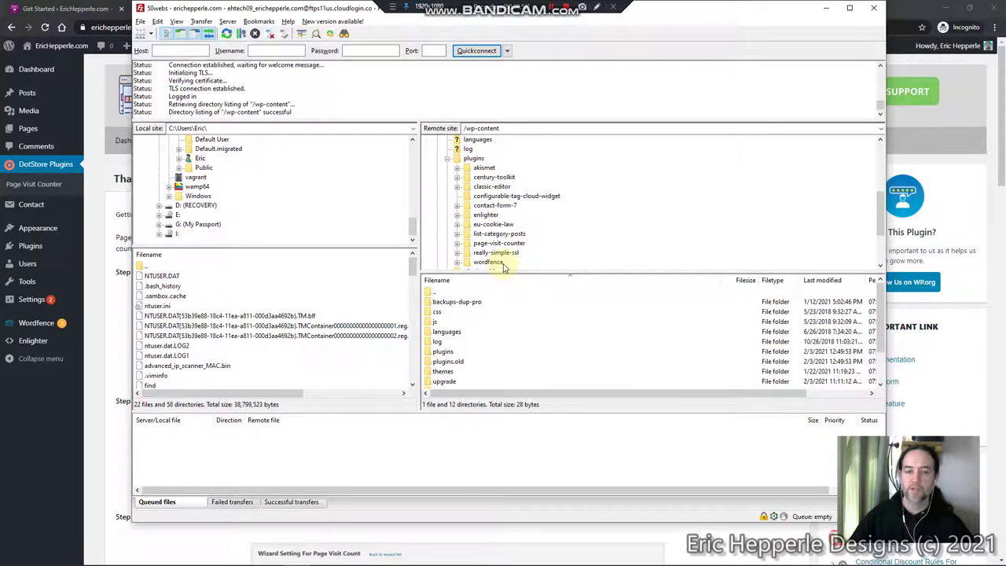
Step: Check the WordPress browser, then bring the OpenOffice Calc WordPress Plugins sheet forward
key("alt+Tab")
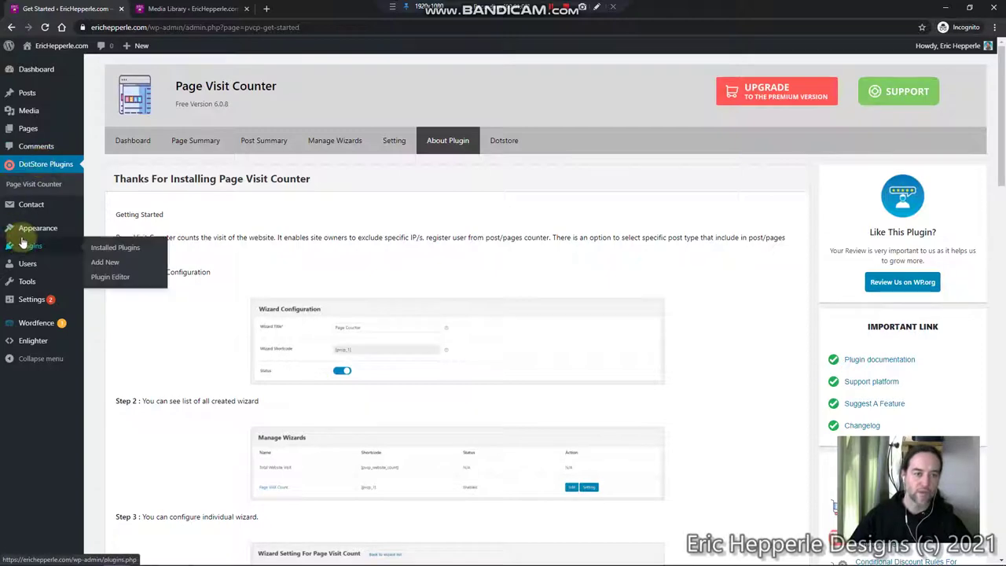
key("alt+Tab")
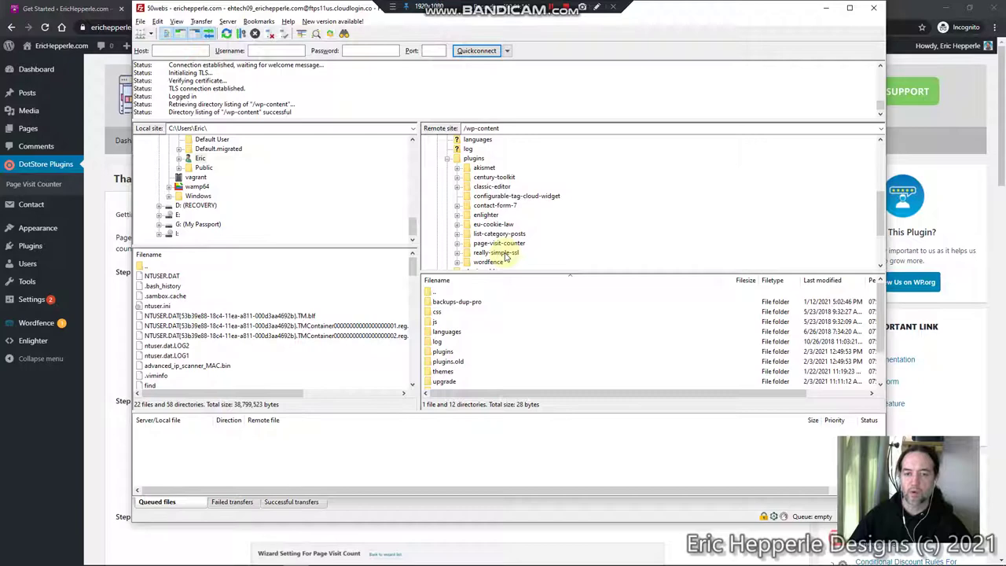
key("alt+Tab")
key("alt+Tab")
key("alt+Tab")
key("alt+Tab")
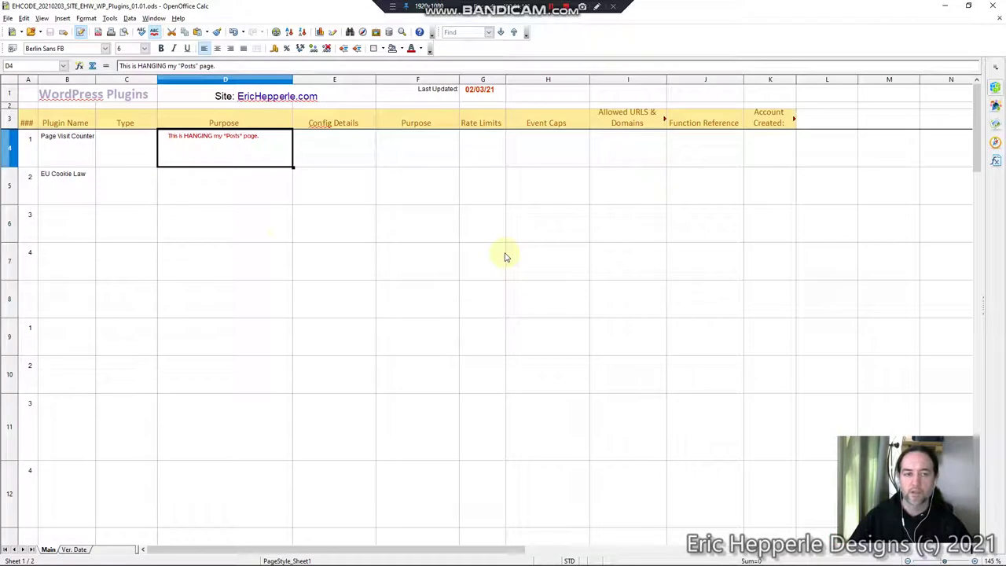
Step: Select B4's note that Page Visit Counter hangs Posts, then return to the WordPress browser
left_click(69, 144)
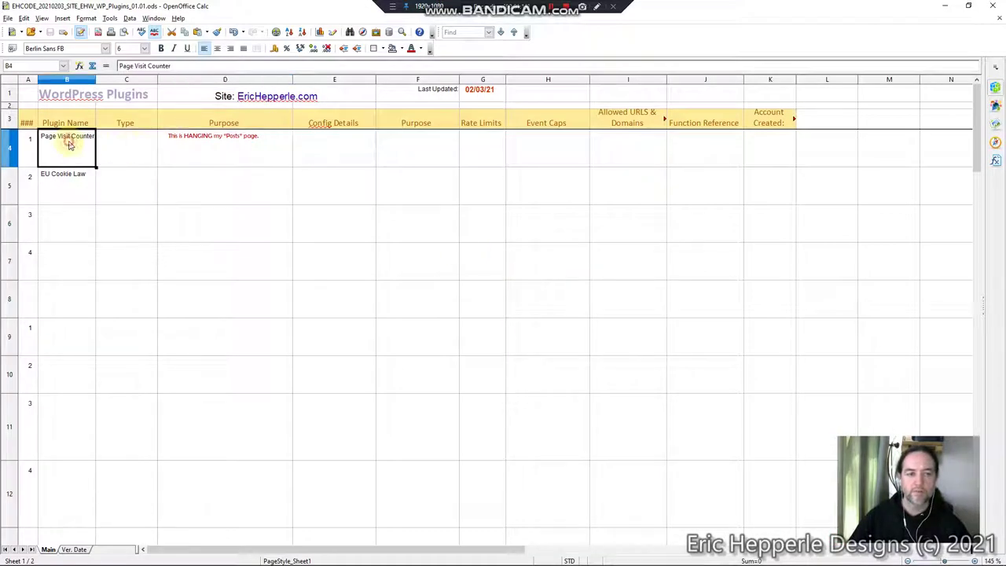
key("alt+Tab")
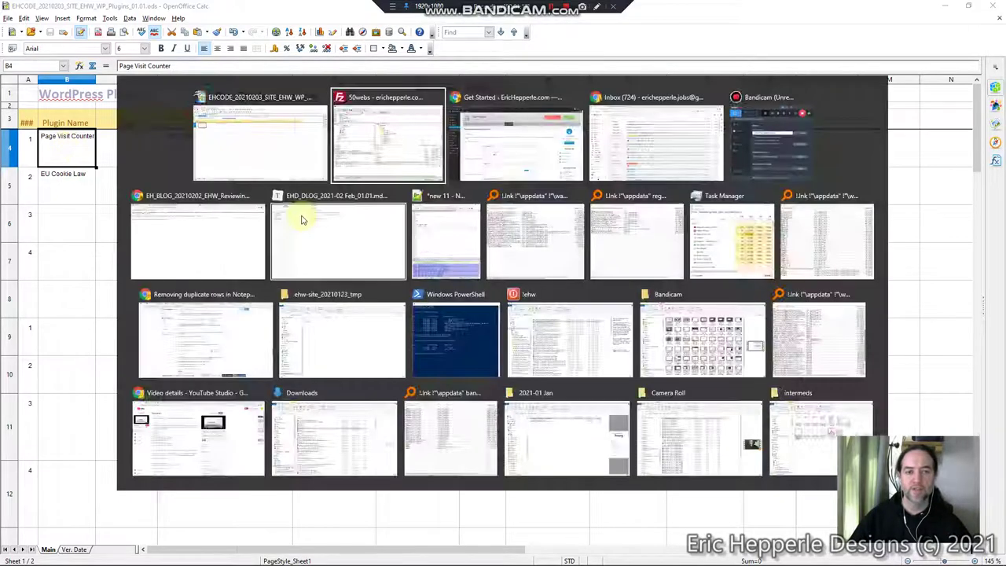
key("alt+Tab")
key("alt+Tab")
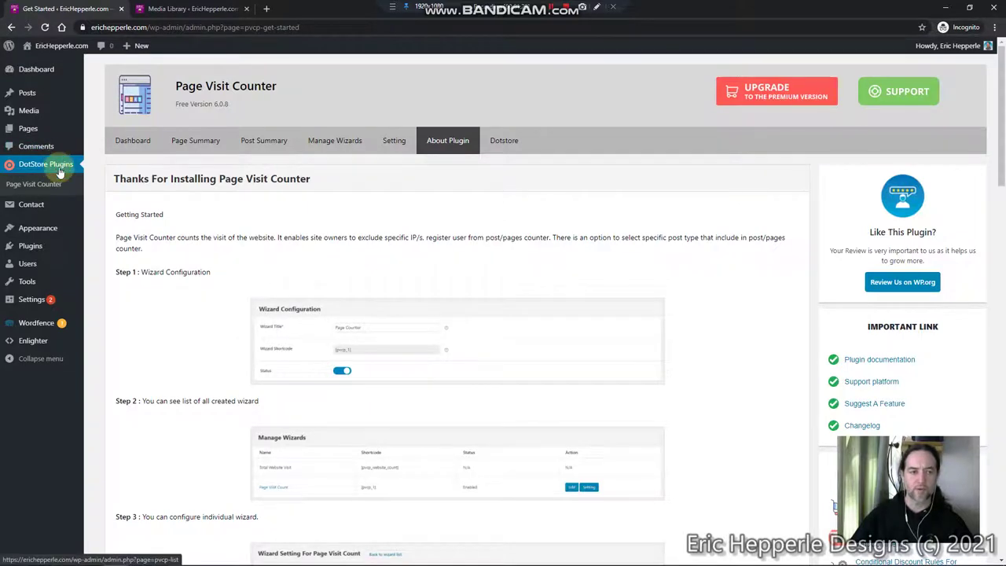
Step: Browse the Page Visit Counter plugin's dashboard overview and per-page visit summary
left_click(60, 171)
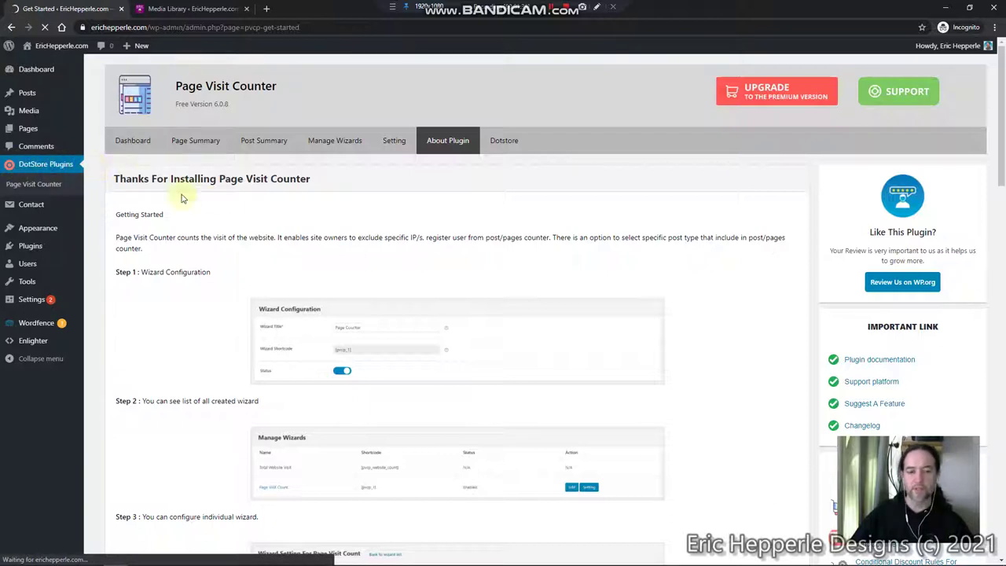
left_click(117, 141)
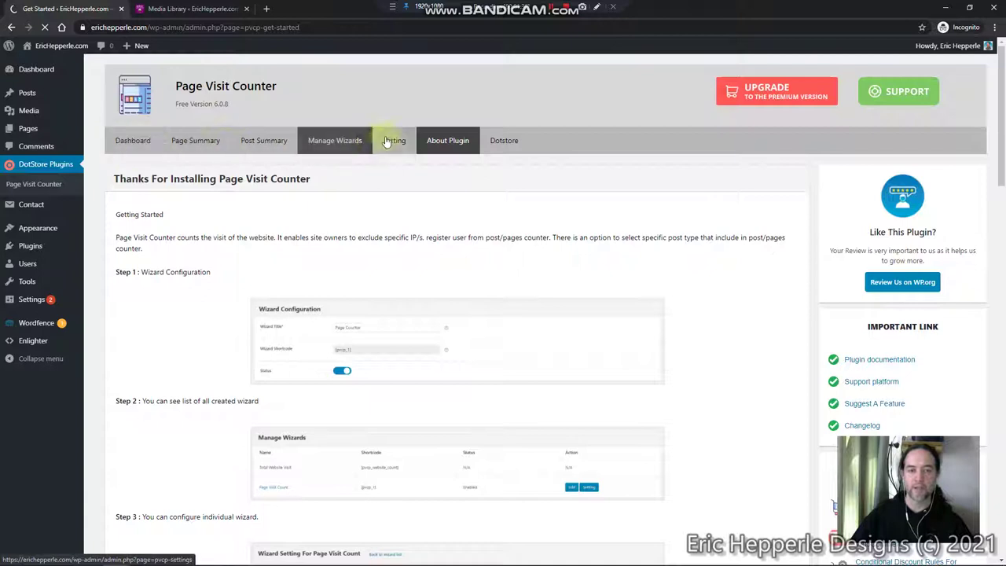
left_click(212, 145)
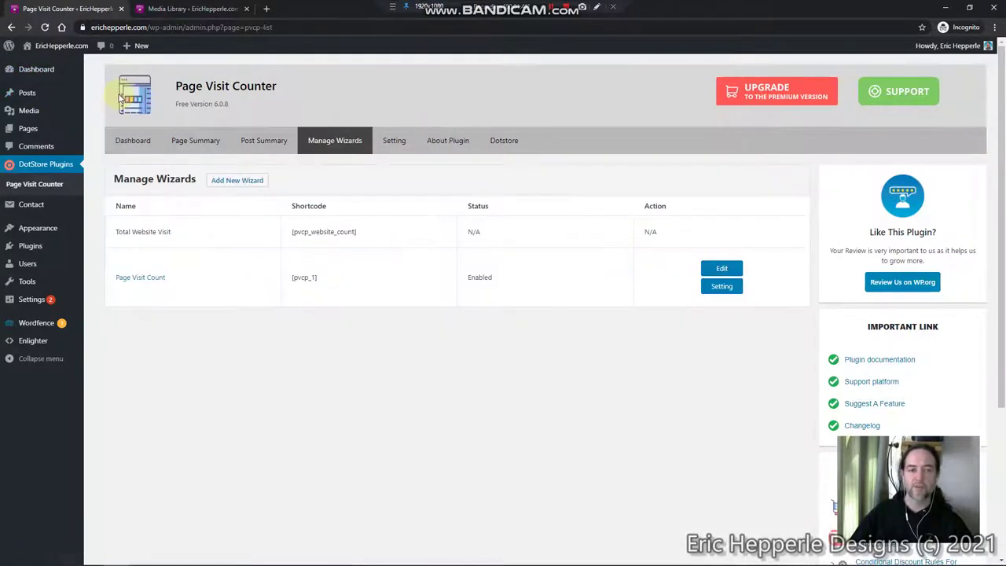
Step: Start loading All Posts, then move to the Media Library tab with 1,345 items
mouse_move(23, 92)
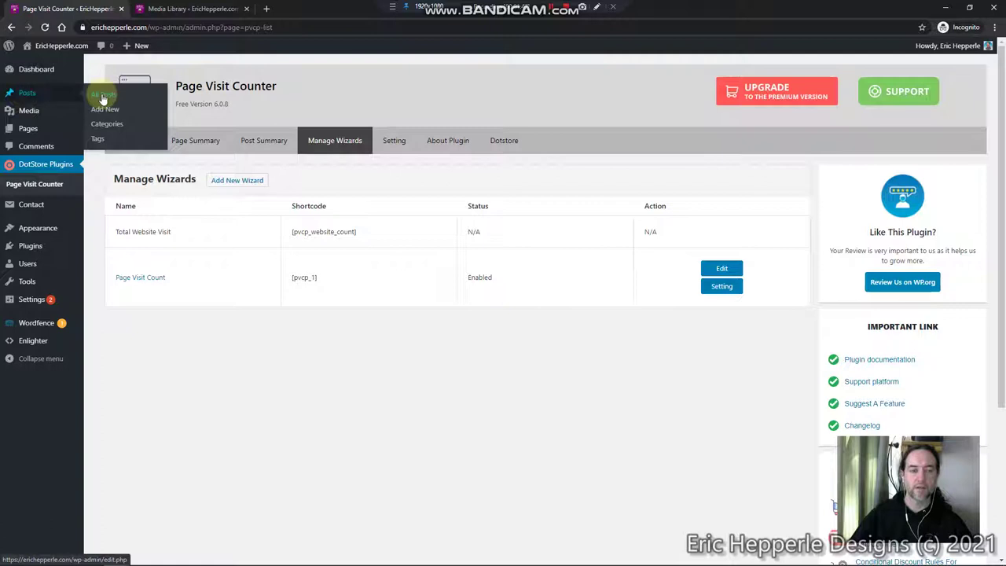
left_click(31, 93)
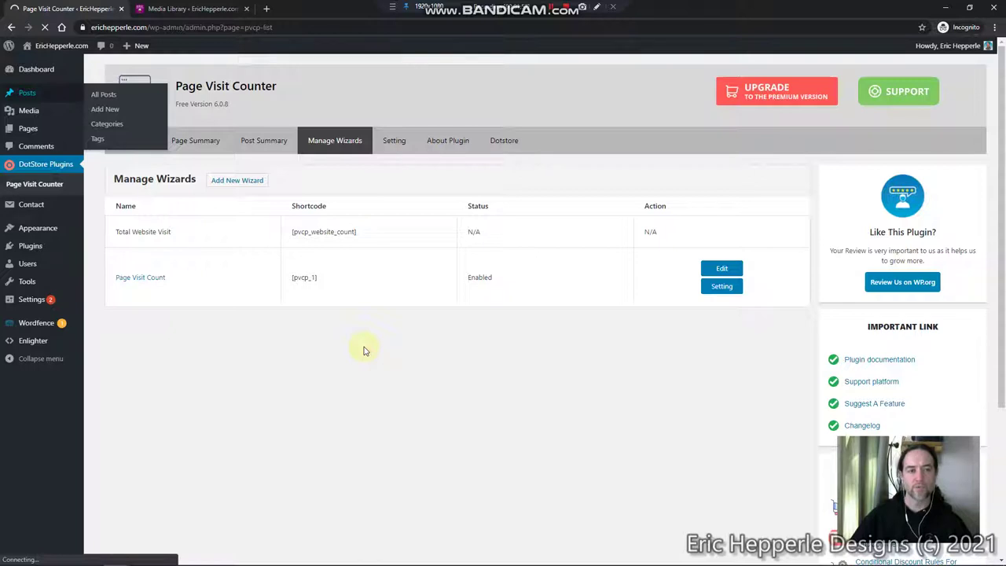
left_click(194, 8)
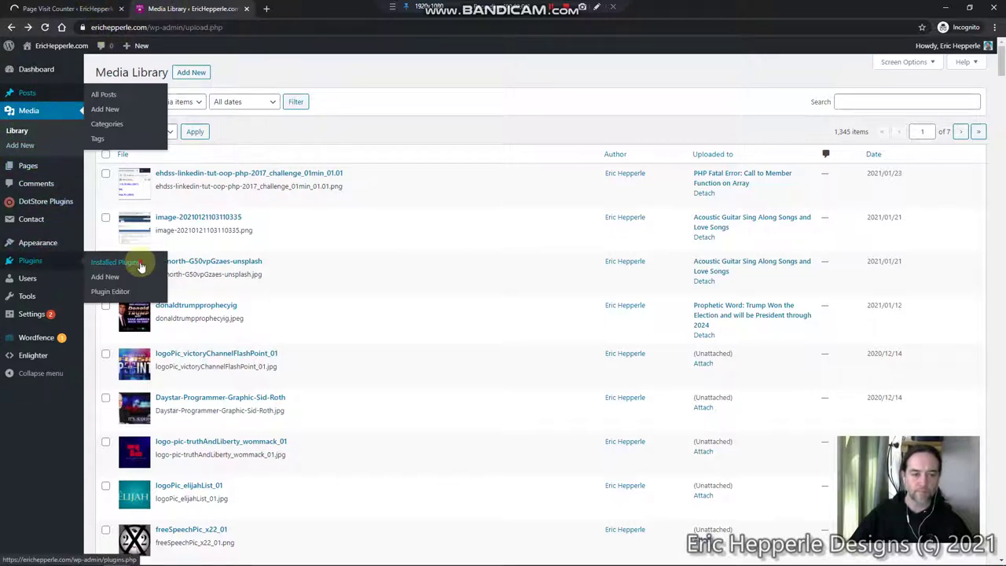
Step: Deactivate Page Visit Counter from Installed Plugins using Skip & Deactivate
left_click(130, 261)
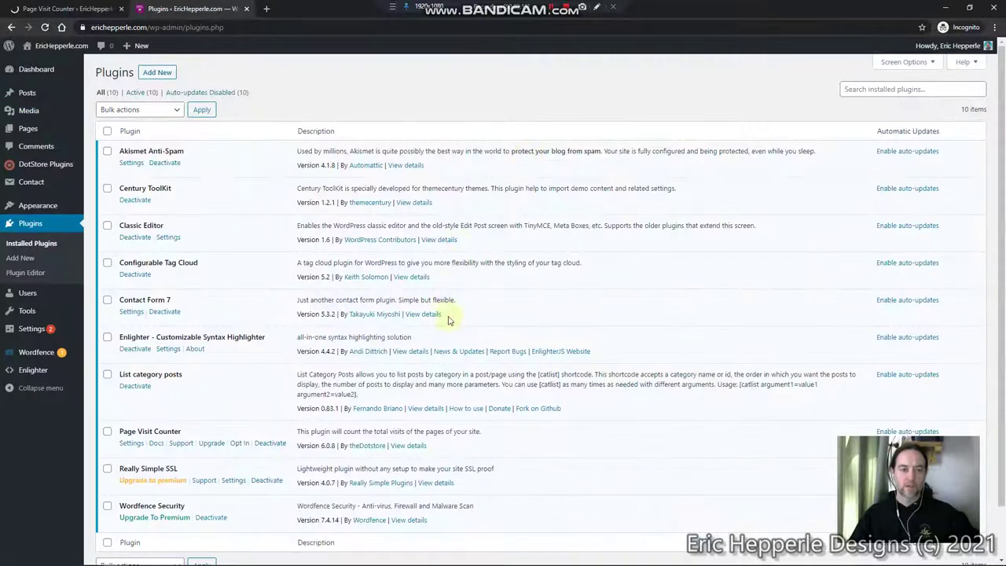
scroll(456, 330, "down", 2)
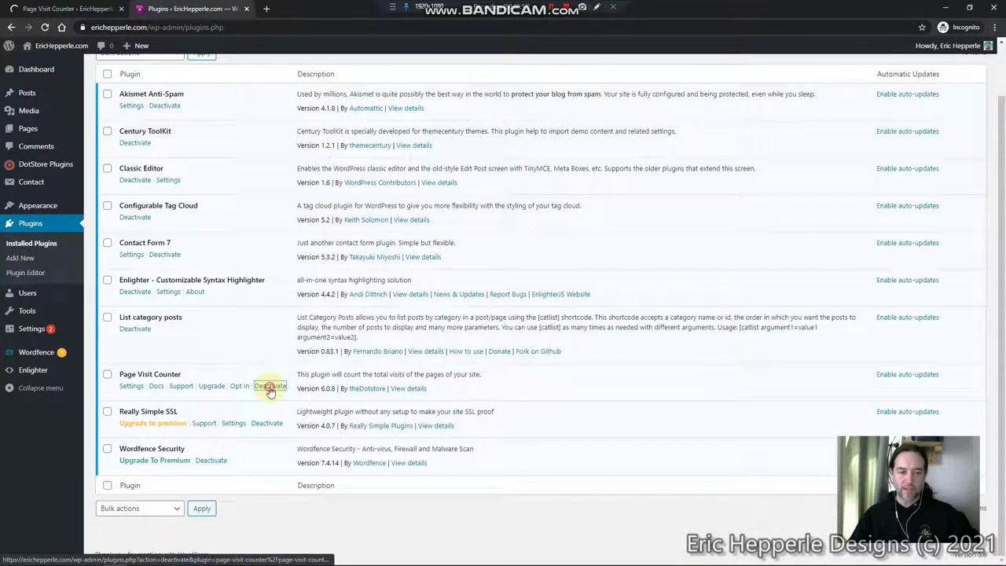
left_click(270, 388)
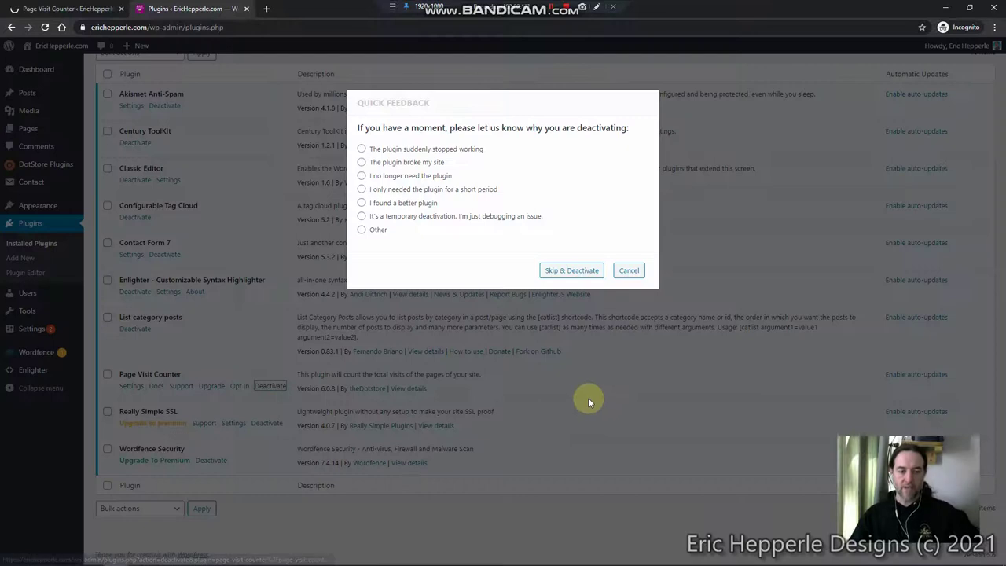
left_click(586, 273)
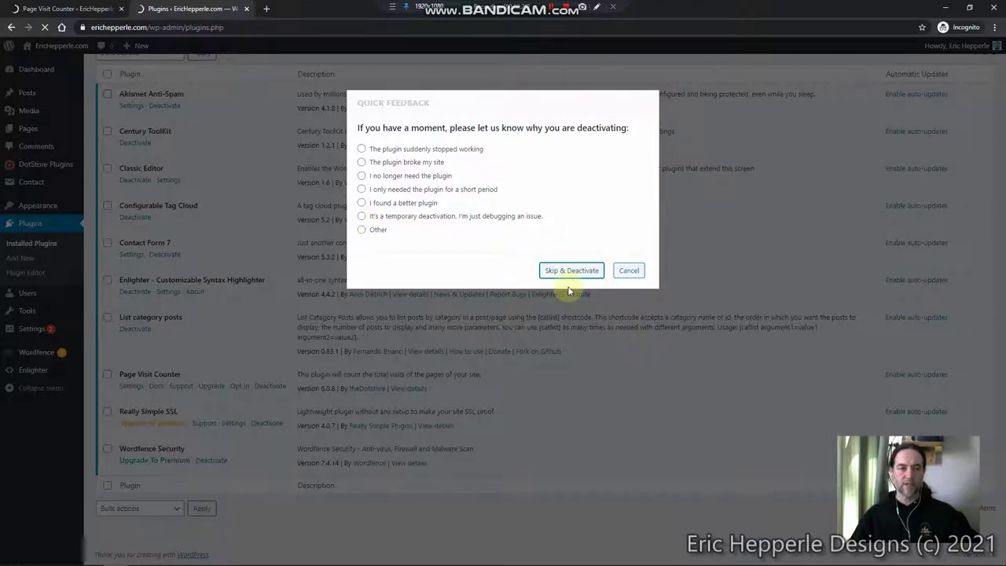
left_click(94, 9)
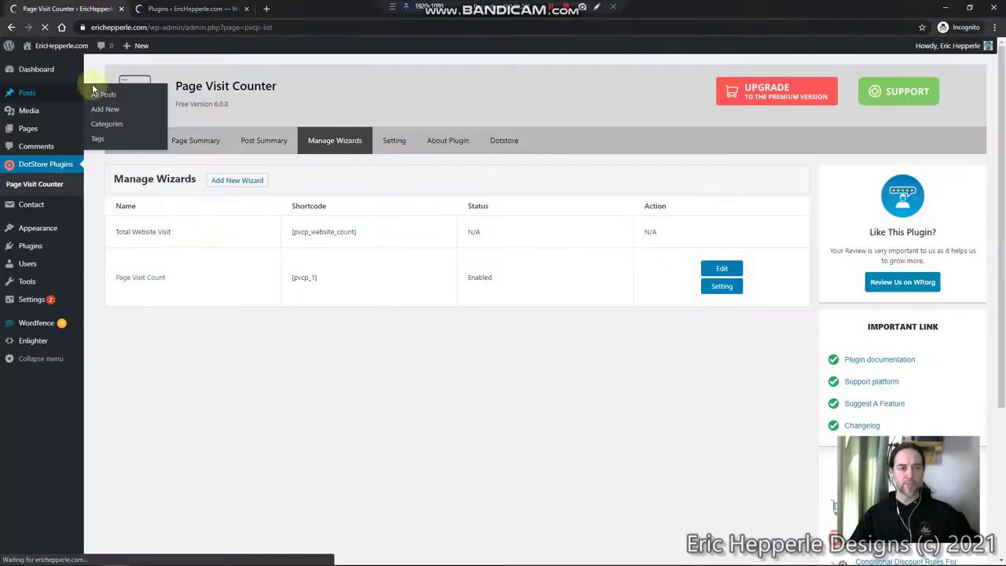
left_click(187, 9)
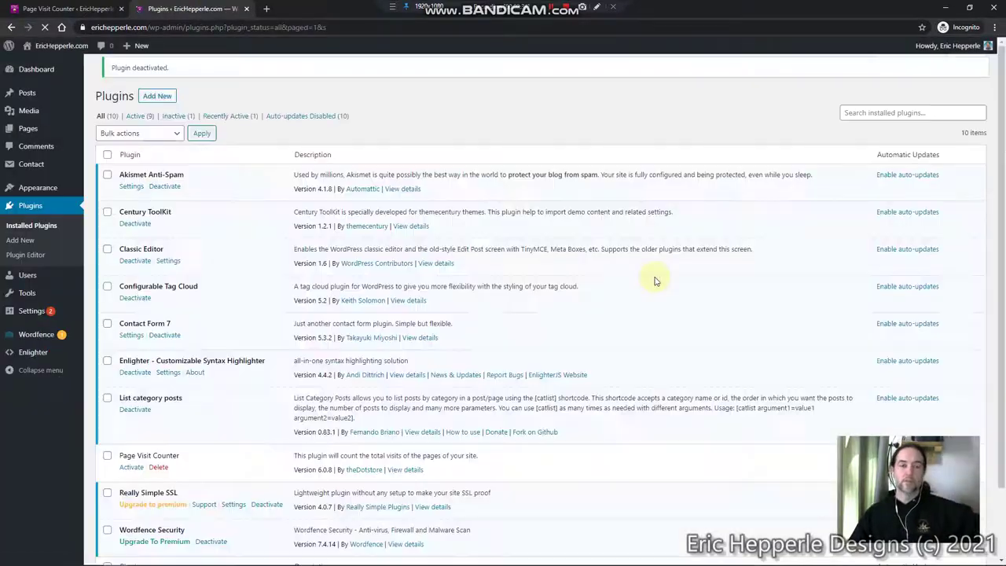
Step: Reload the Page Visit Counter admin page to confirm it is gone, then open the Dashboard
scroll(222, 306, "down", 2)
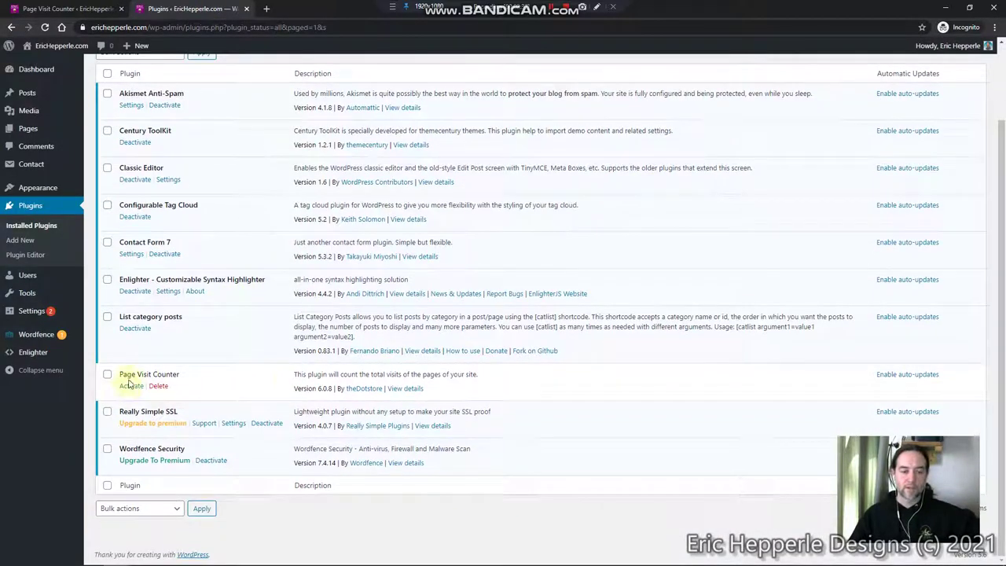
left_click(49, 8)
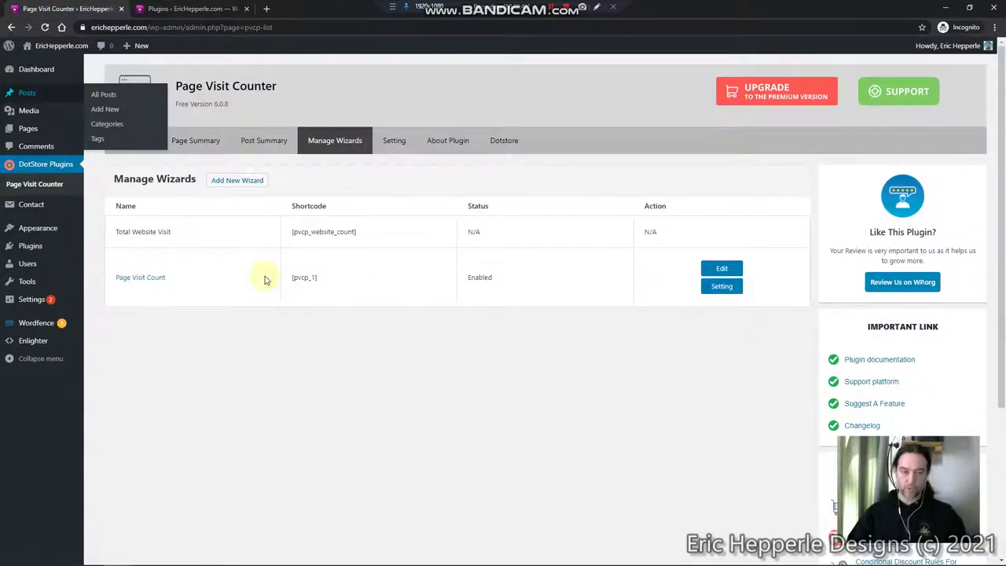
key("F5")
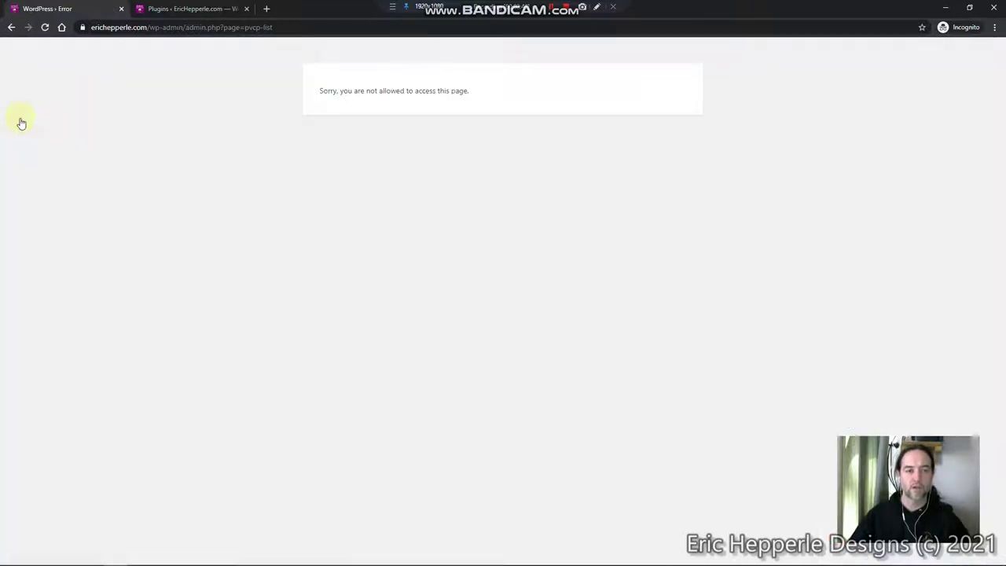
left_click(11, 26)
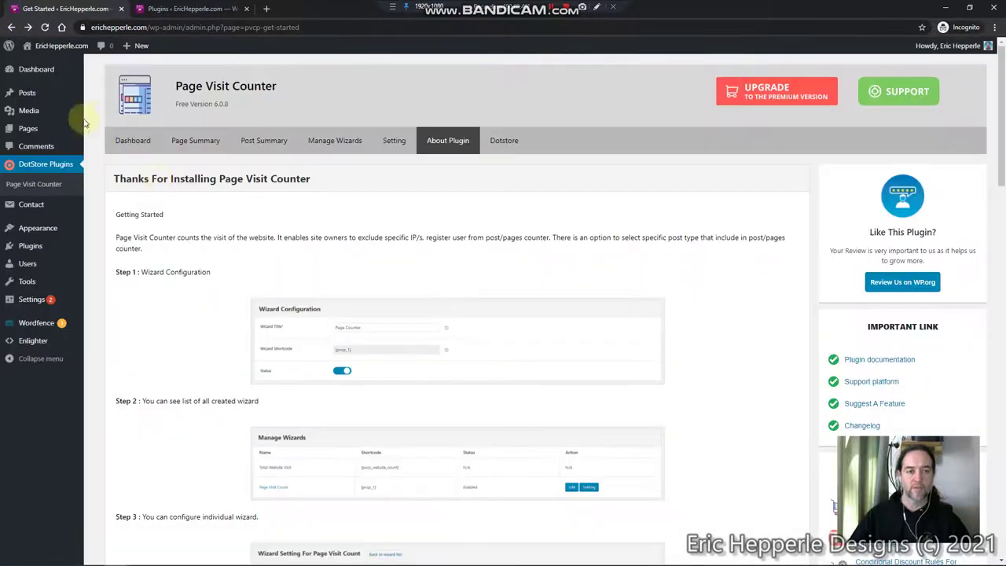
left_click(33, 70)
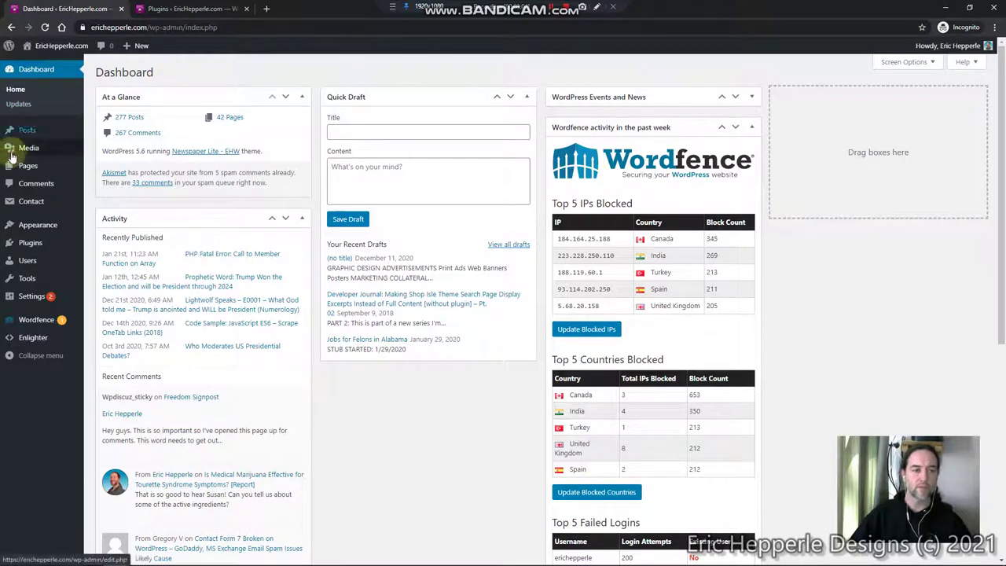
Step: Open All Posts and scroll to confirm all 341 posts now load
left_click(31, 132)
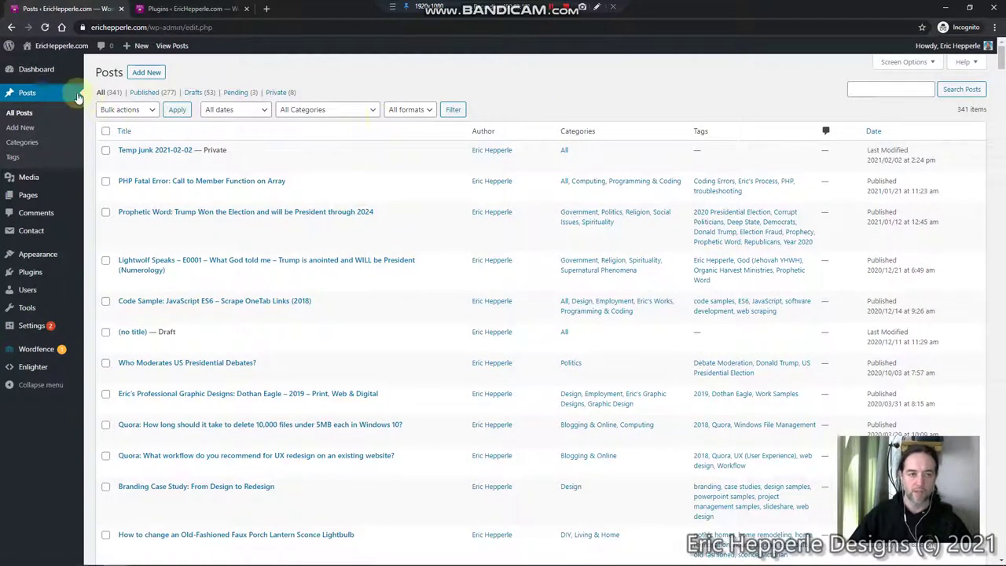
scroll(449, 464, "down", 15)
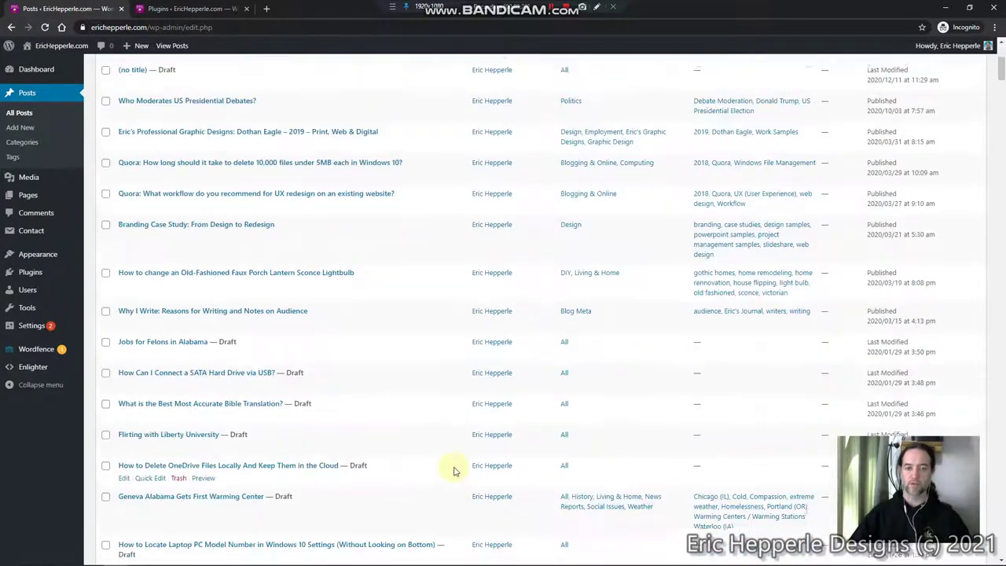
scroll(453, 471, "down", 4)
scroll(451, 467, "up", 15)
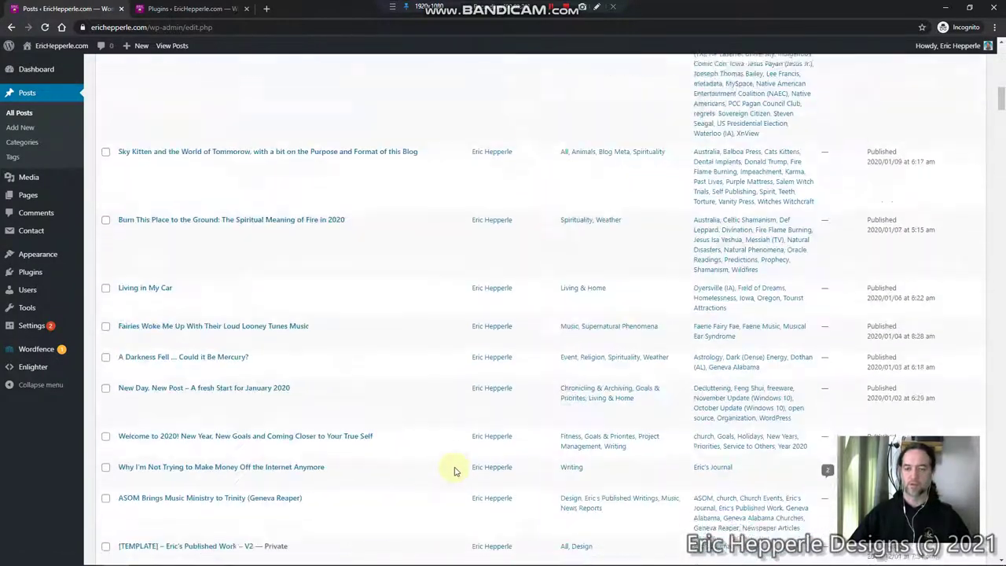
scroll(449, 464, "up", 3)
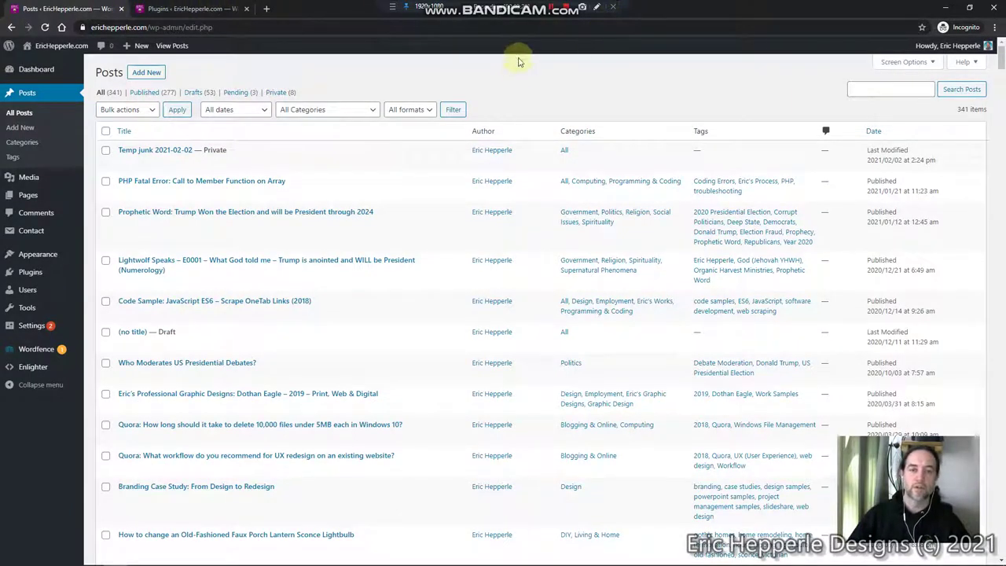
Step: Cycle through FileZilla and back to the OpenOffice Calc plugins spreadsheet
key("alt+Tab")
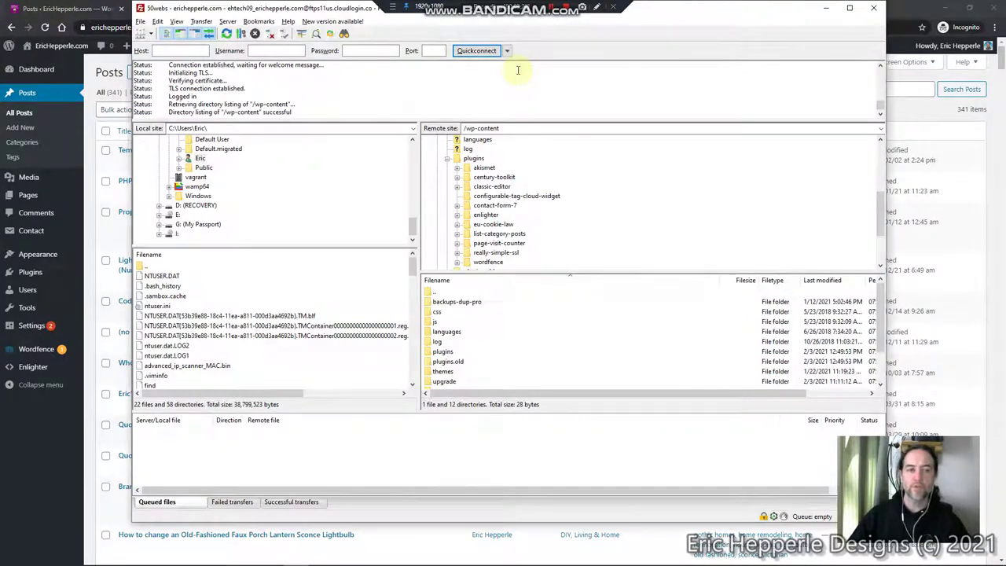
key("alt+Tab")
key("alt+Tab")
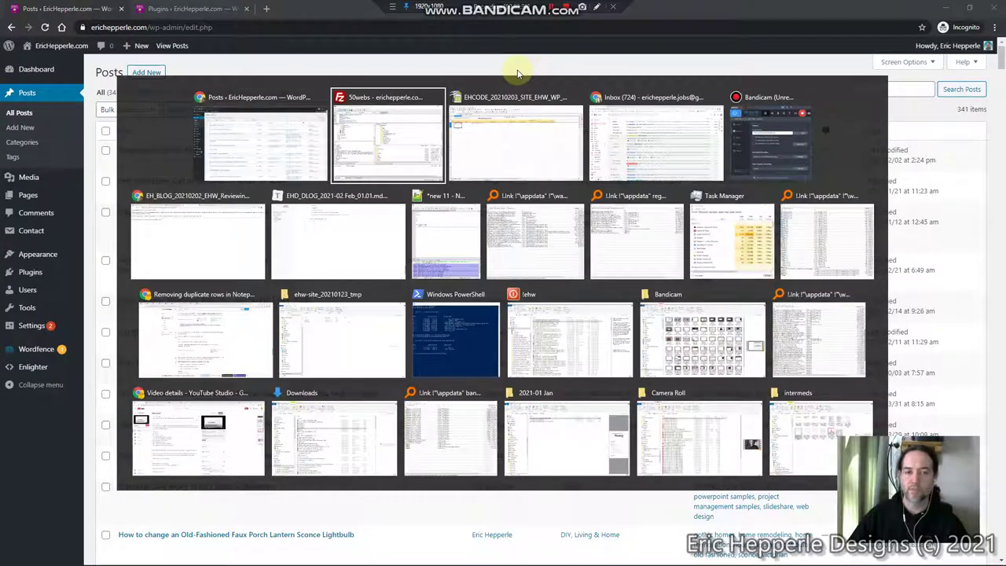
key("alt+Tab")
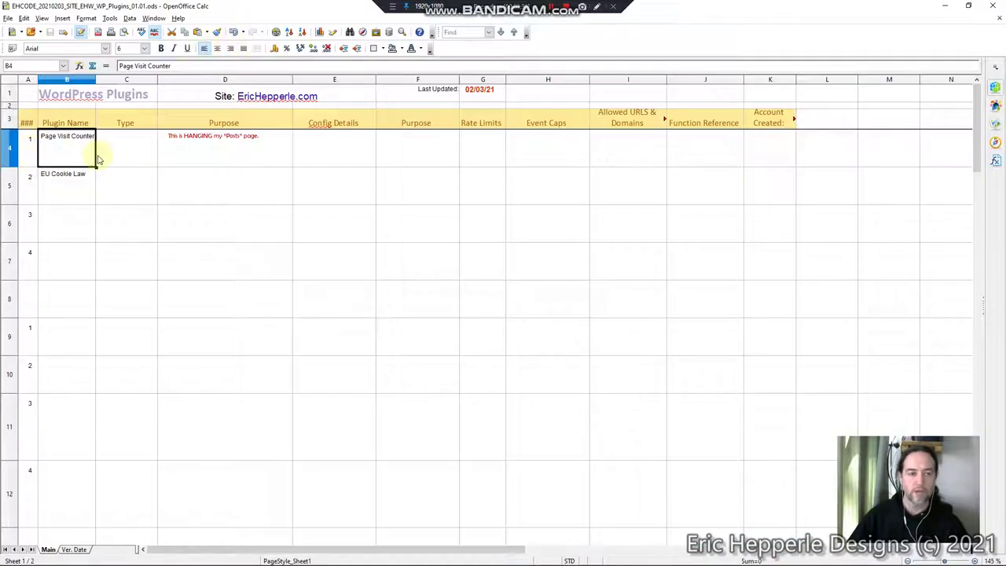
key("alt+Tab")
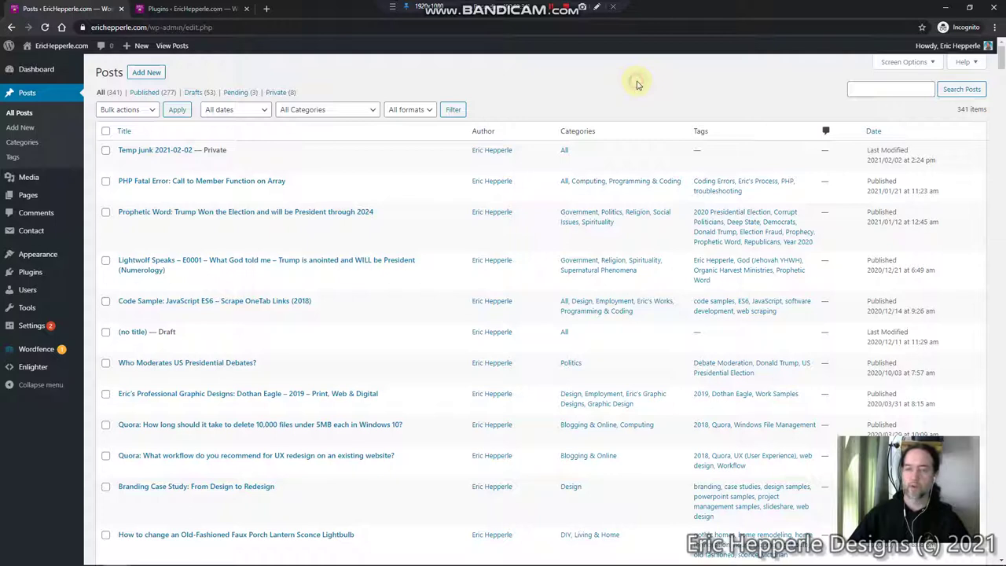